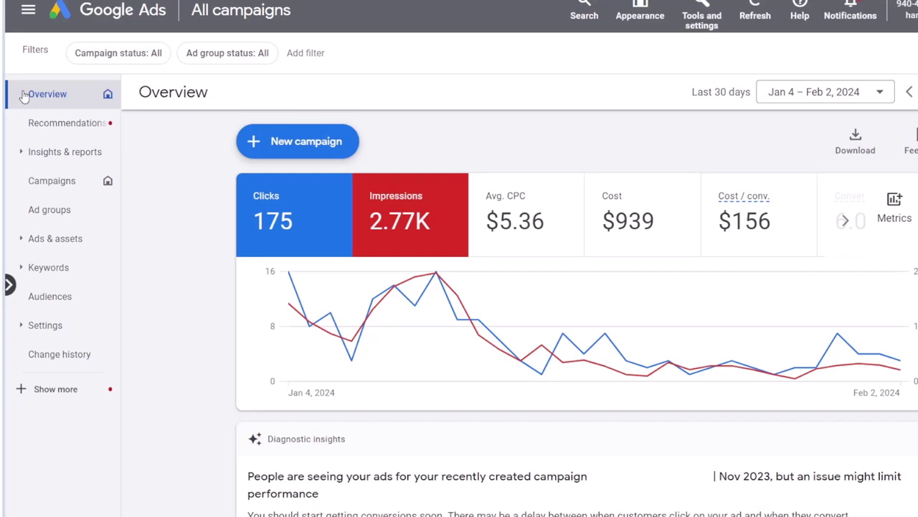
- Open the Report editor under Insights & reports and scroll down to the Template gallery
{"action": "left_click", "coordinate": [18, 161]}
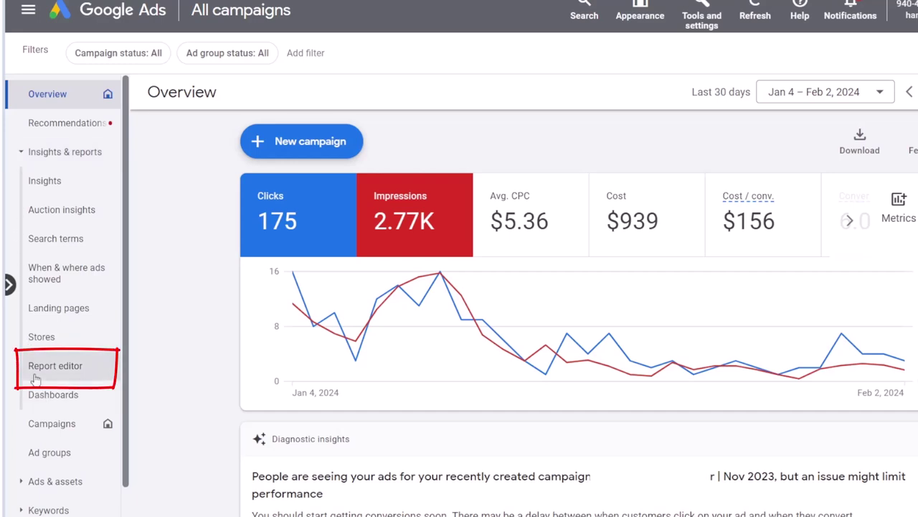
{"action": "left_click", "coordinate": [35, 379]}
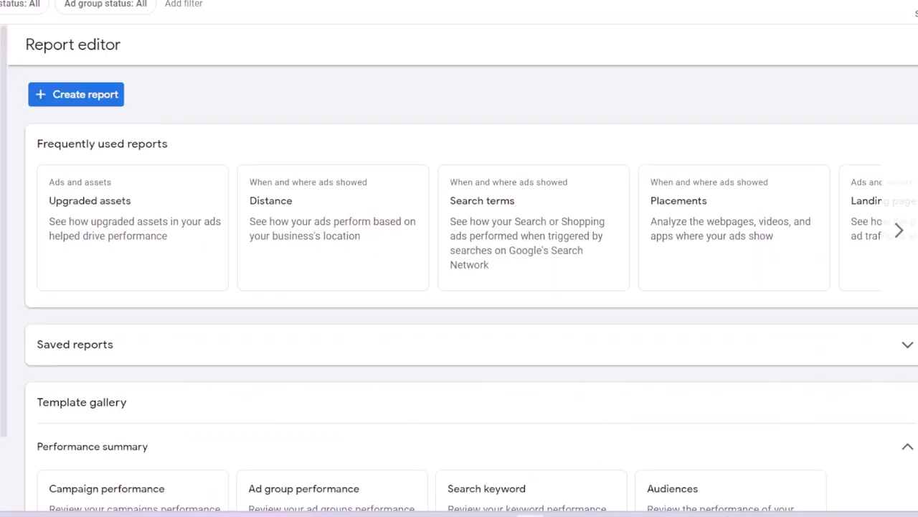
{"action": "scroll", "coordinate": [574, 337], "scroll_direction": "down", "scroll_amount": 2}
{"action": "scroll", "coordinate": [472, 288], "scroll_direction": "down", "scroll_amount": 3}
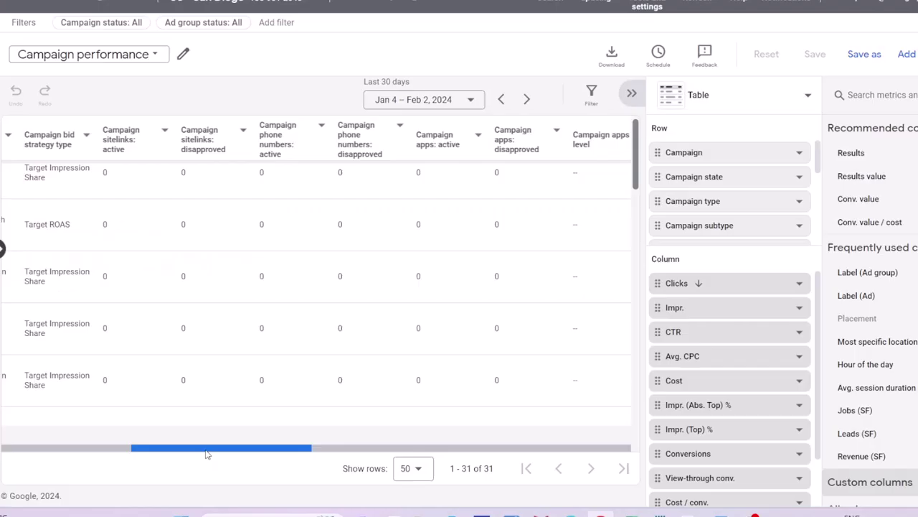
- Scroll the Campaign performance table right to reveal its cost and conversion columns
{"action": "left_click_drag", "start_coordinate": [206, 453], "coordinate": [207, 452]}
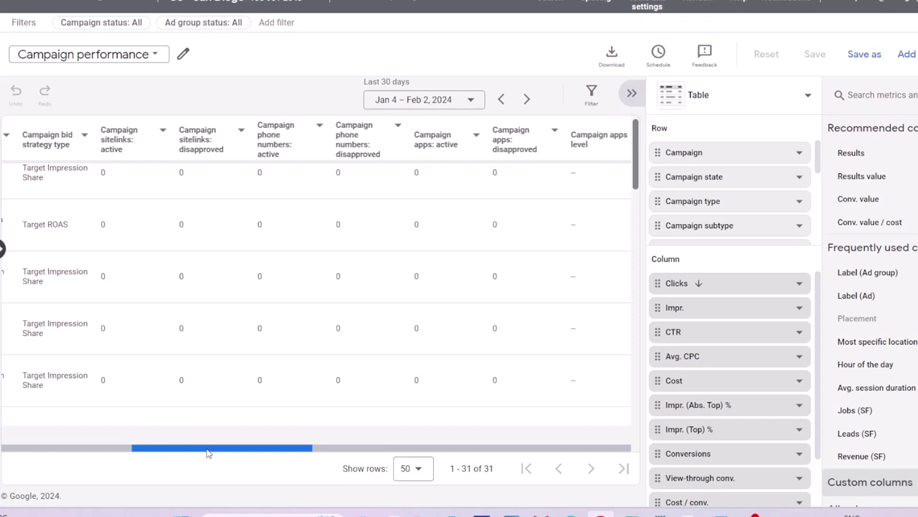
{"action": "left_click_drag", "start_coordinate": [208, 452], "coordinate": [601, 452]}
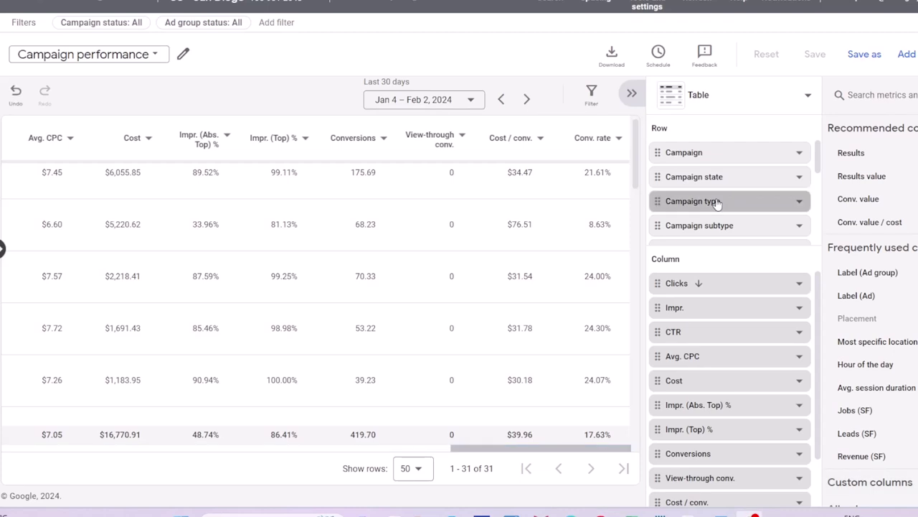
- Drop Campaign type and Impr. (Abs. Top) %, and add Conv. value after Conversions
{"action": "left_click_drag", "start_coordinate": [718, 204], "coordinate": [879, 195]}
{"action": "left_click_drag", "start_coordinate": [693, 404], "coordinate": [910, 393]}
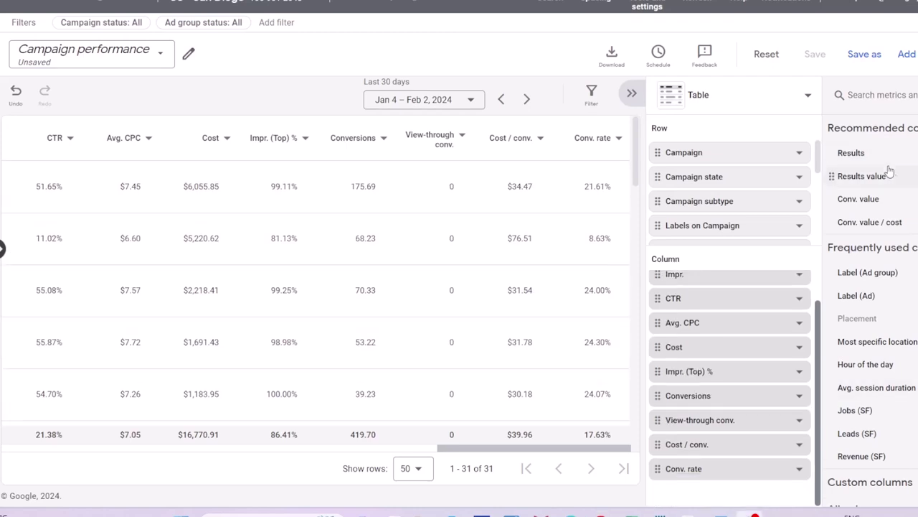
{"action": "left_click_drag", "start_coordinate": [854, 199], "coordinate": [726, 416]}
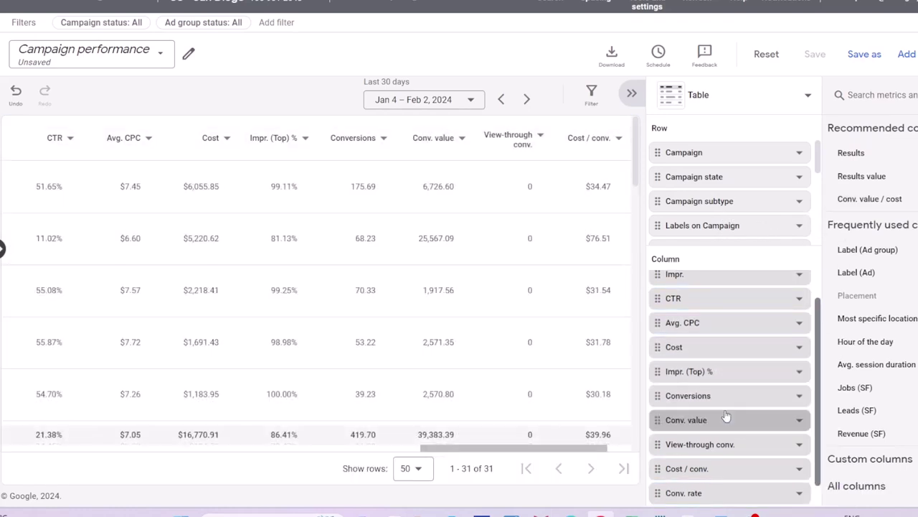
{"action": "left_click", "coordinate": [472, 101]}
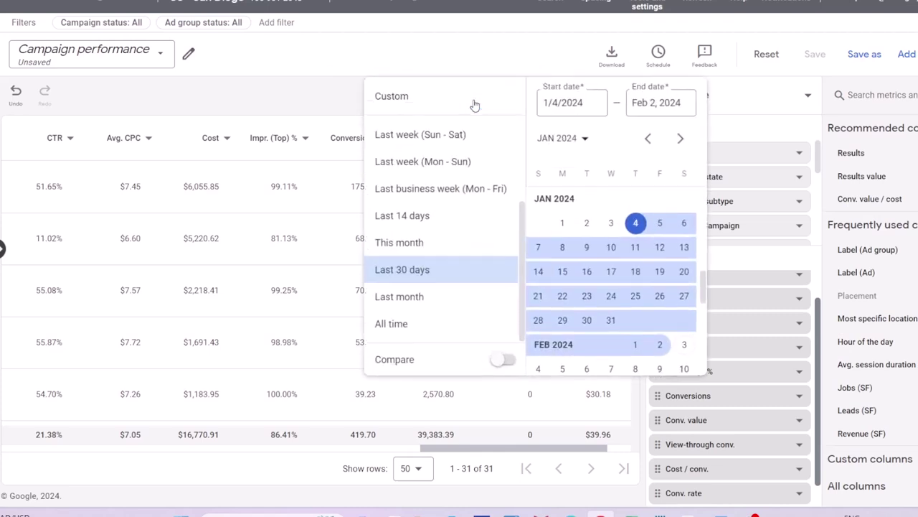
{"action": "left_click", "coordinate": [571, 54]}
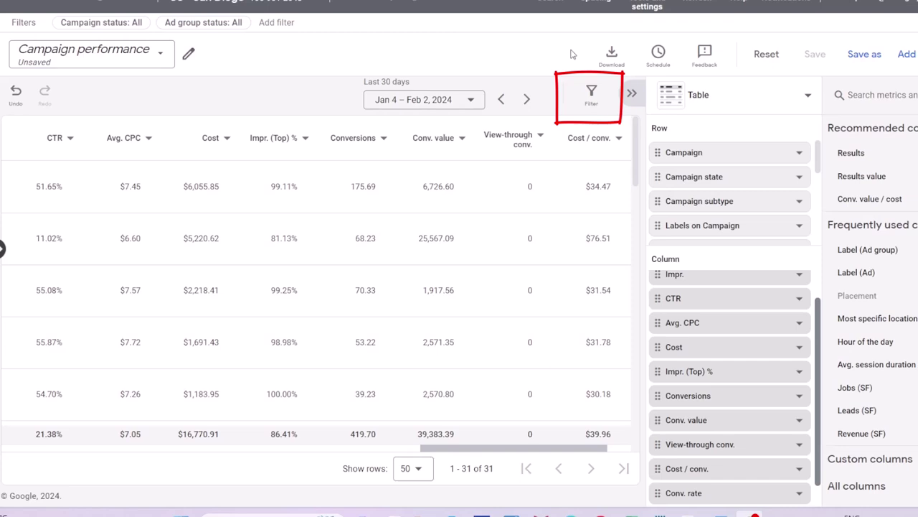
- Start a Campaign name filter on the report, then cancel it
{"action": "left_click", "coordinate": [591, 94]}
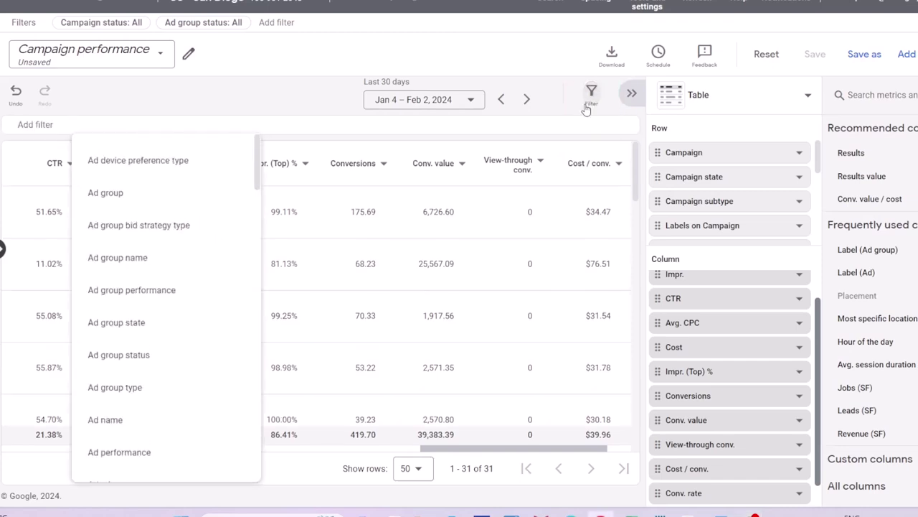
{"action": "type", "text": "cam"}
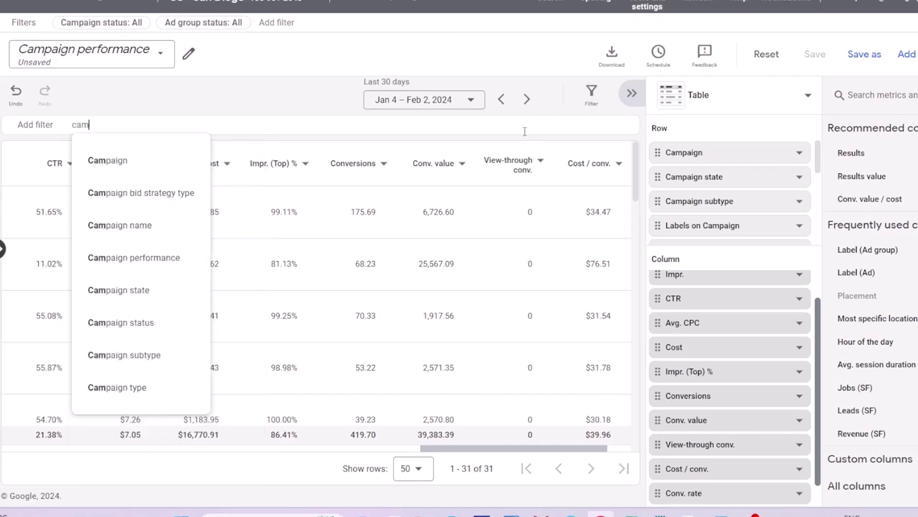
{"action": "type", "text": "pai"}
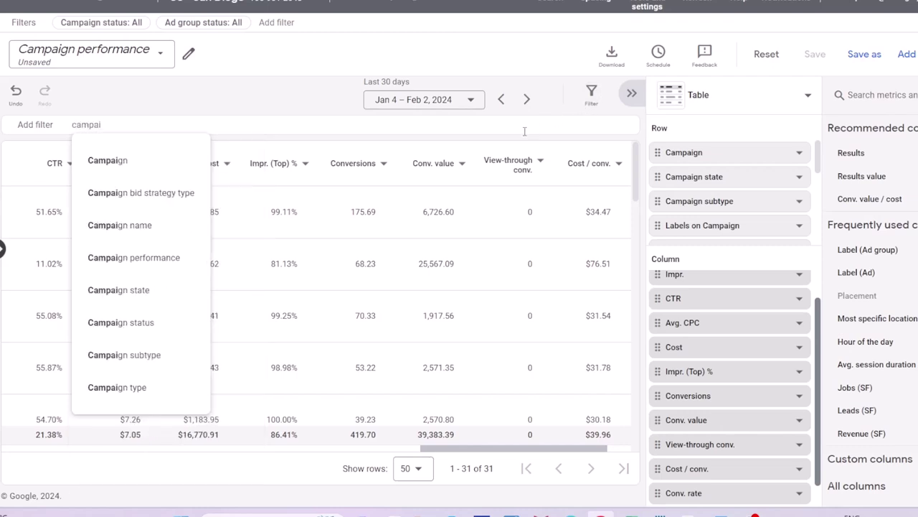
{"action": "left_click", "coordinate": [126, 228]}
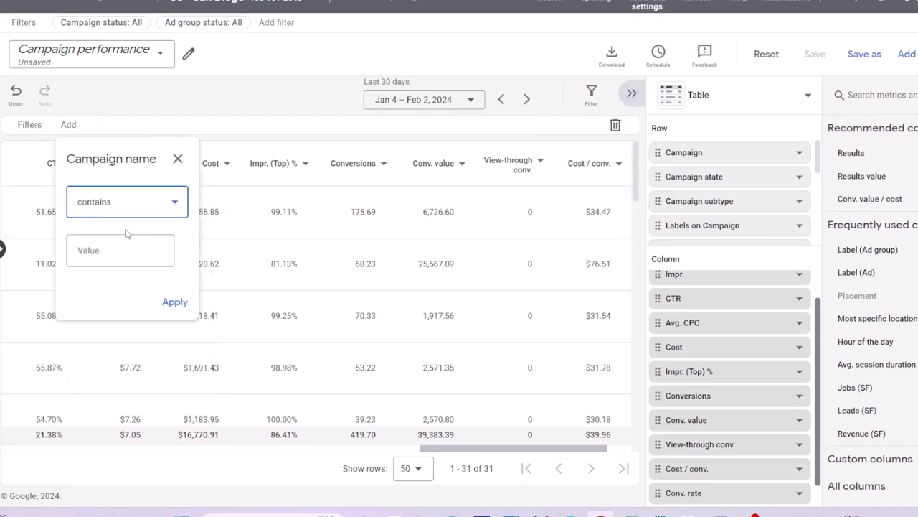
{"action": "key", "text": "Escape"}
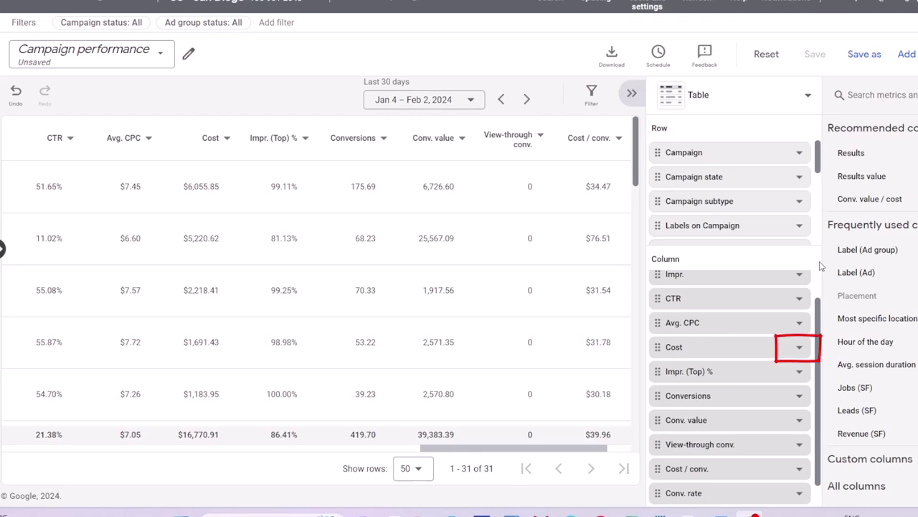
- Add a Cost filter to the report with the amount 50000
{"action": "left_click", "coordinate": [803, 354]}
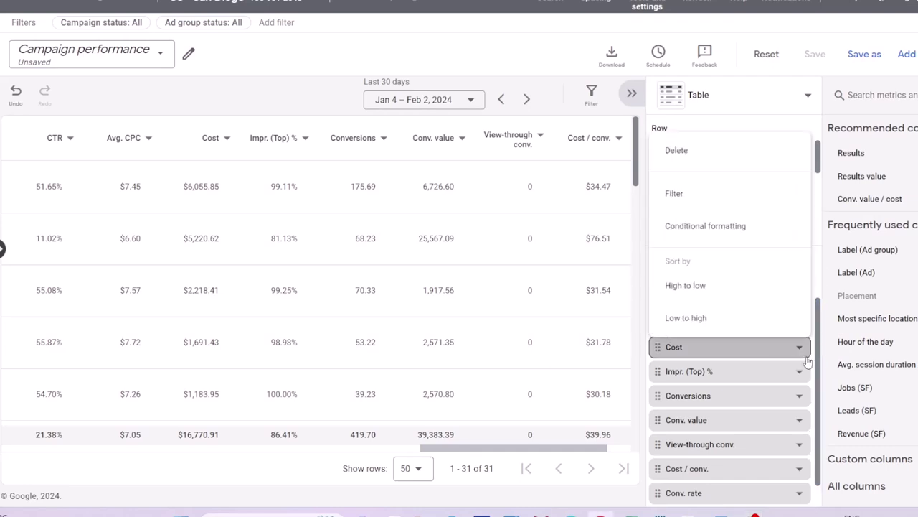
{"action": "left_click", "coordinate": [801, 205]}
{"action": "type", "text": "50000"}
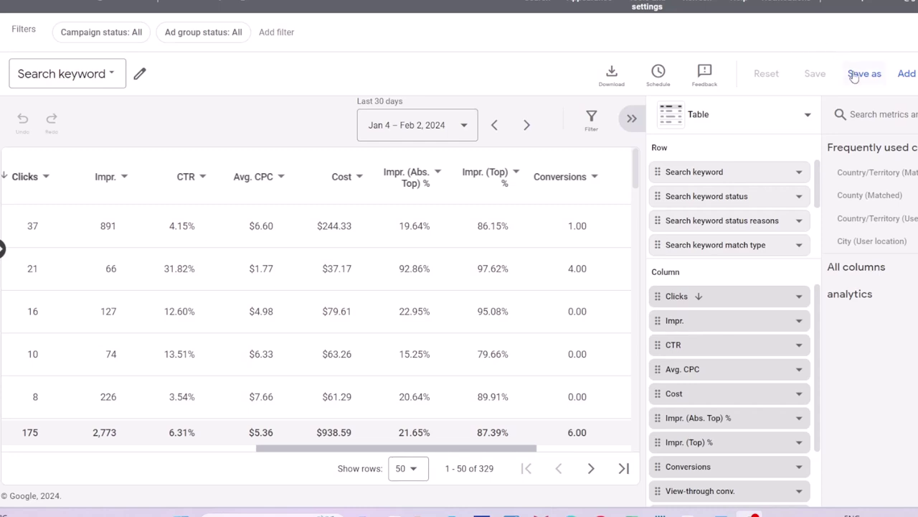
- Switch the table to a Grouped bar chart with Search keyword as dimension and Impr. as metric
{"action": "left_click", "coordinate": [807, 116]}
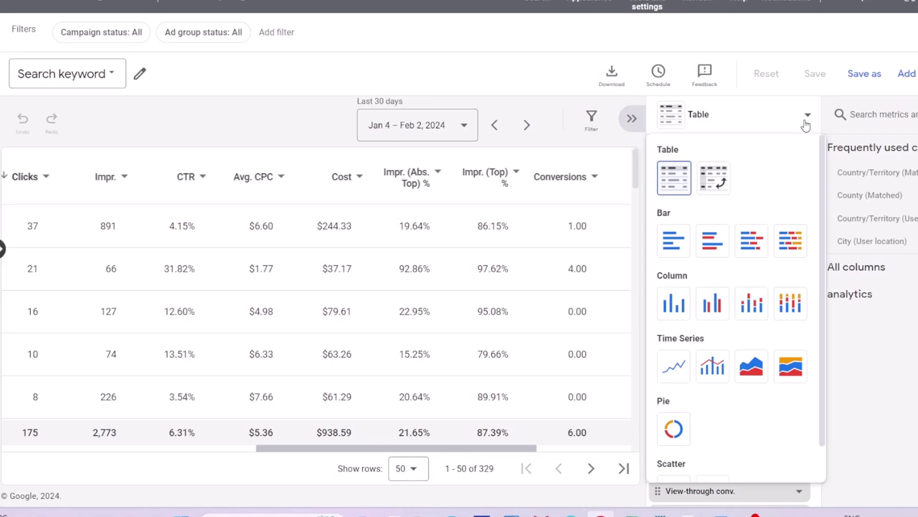
{"action": "left_click", "coordinate": [715, 240]}
{"action": "left_click", "coordinate": [375, 128]}
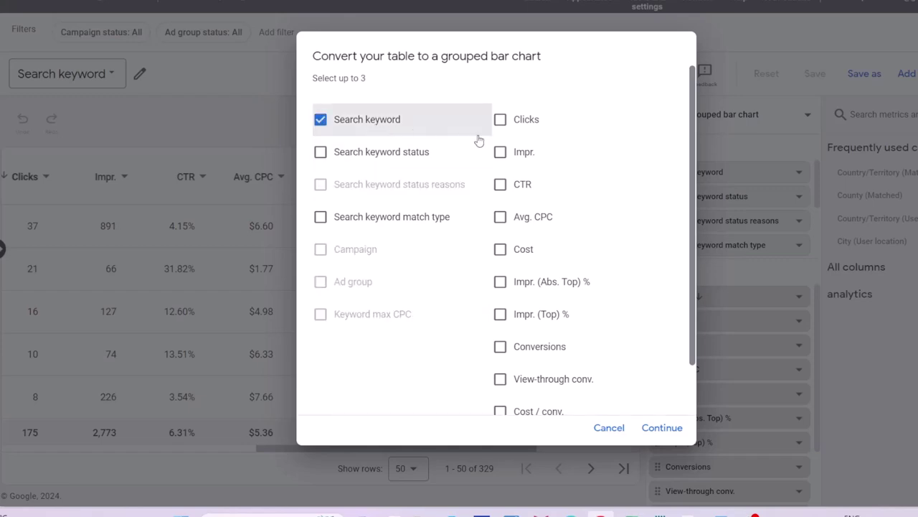
{"action": "left_click", "coordinate": [510, 158]}
{"action": "left_click", "coordinate": [649, 428]}
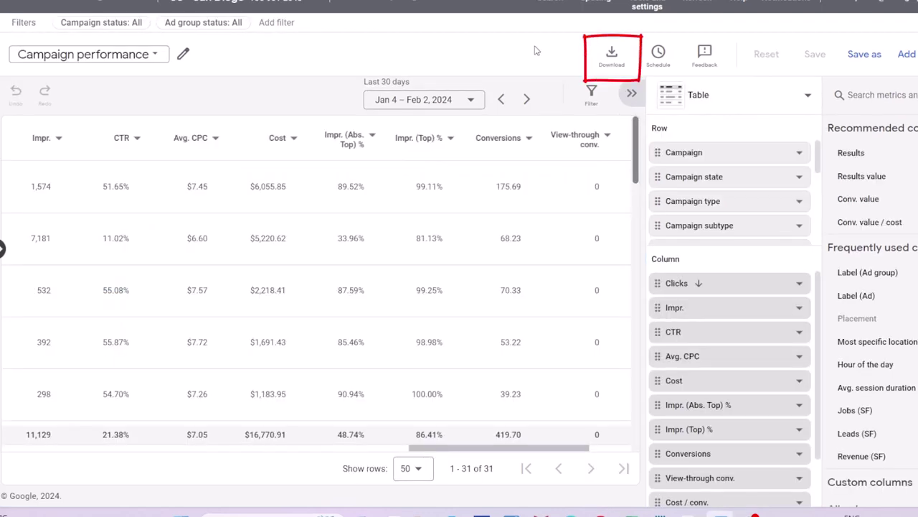
- Show the report's download formats, then its Schedule options
{"action": "left_click", "coordinate": [607, 60]}
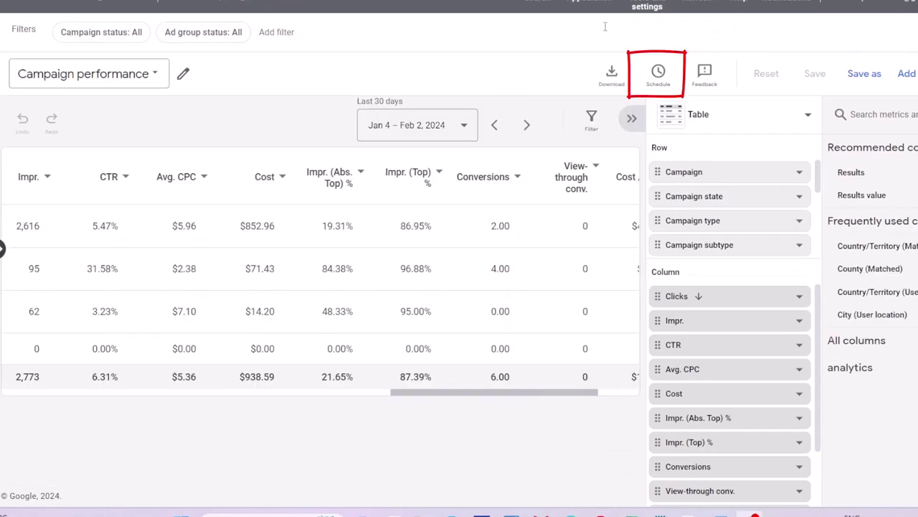
{"action": "left_click", "coordinate": [660, 74]}
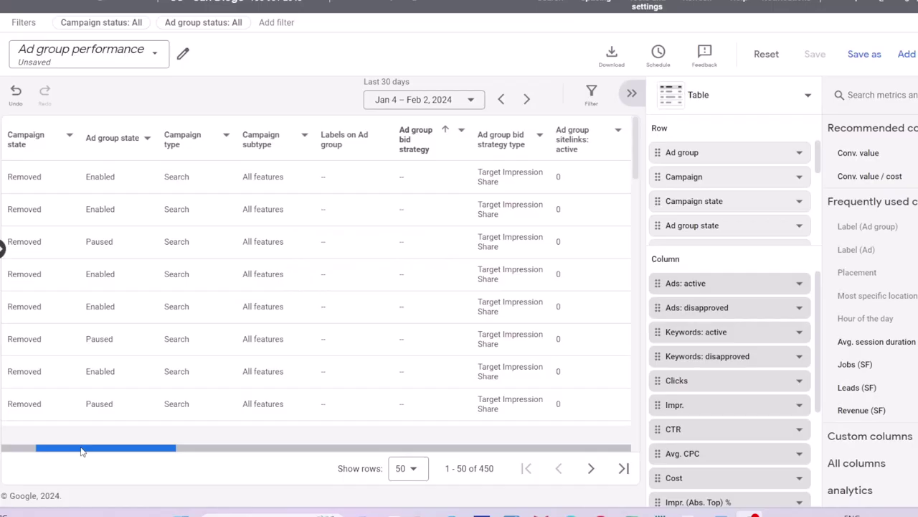
- Scroll horizontally through the Ad group performance and Search keyword tables to review their columns
{"action": "left_click_drag", "start_coordinate": [82, 451], "coordinate": [408, 467]}
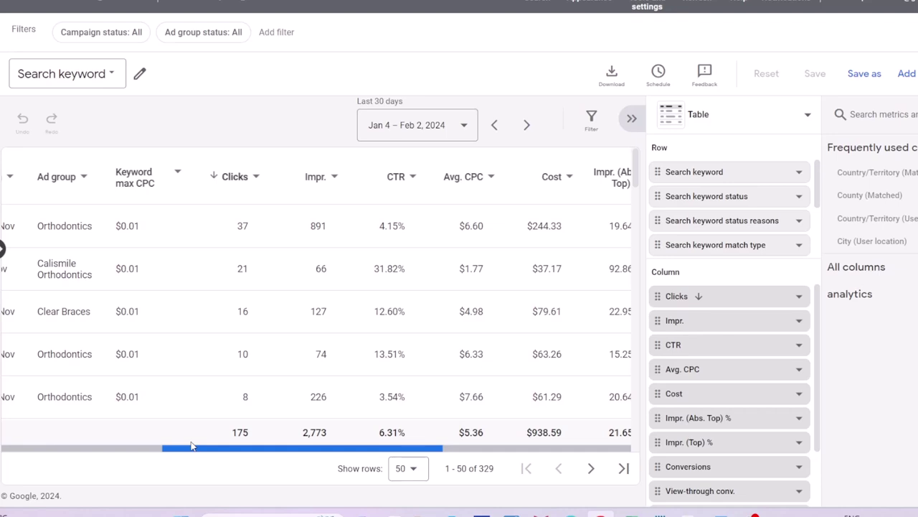
{"action": "left_click_drag", "start_coordinate": [191, 447], "coordinate": [433, 459]}
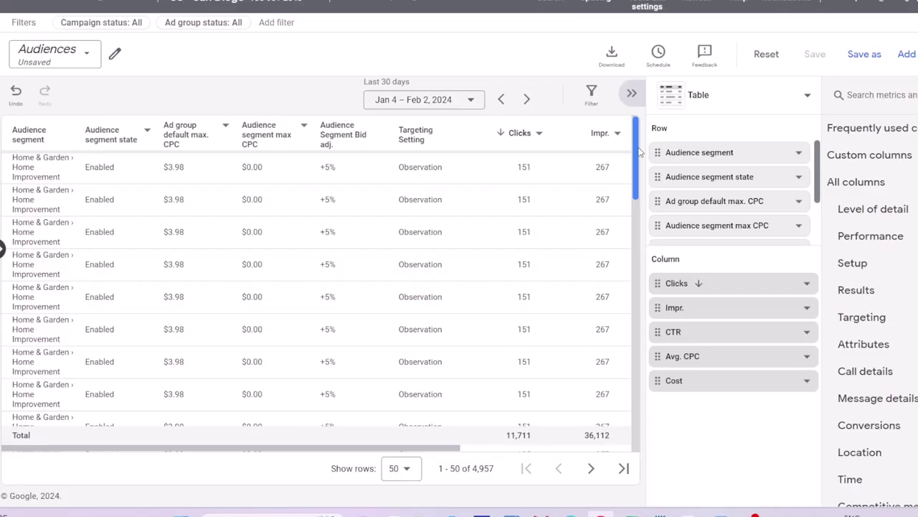
- Scroll down through the Audiences report rows
{"action": "left_click_drag", "start_coordinate": [636, 150], "coordinate": [637, 407]}
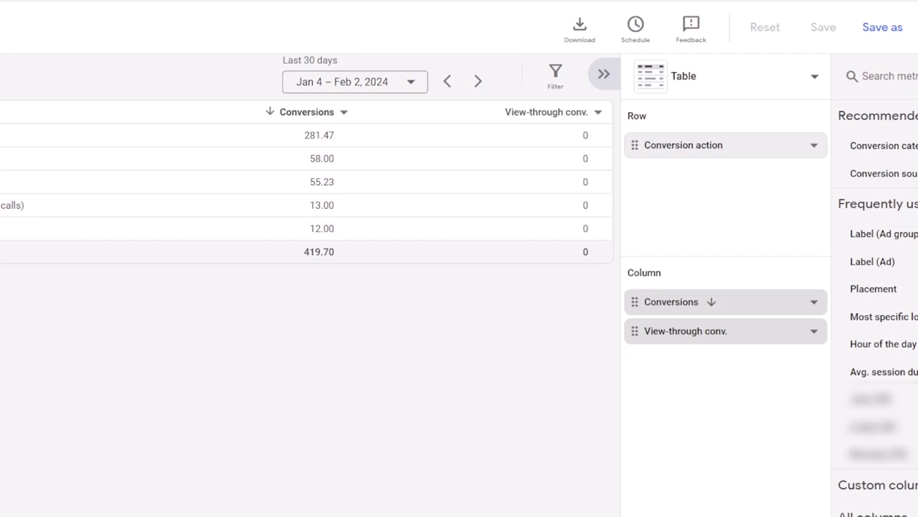
- Search 'cam' and add Campaign and Campaign ID as row breakdowns of the Conversions report
{"action": "left_click", "coordinate": [897, 76]}
{"action": "type", "text": "cam"}
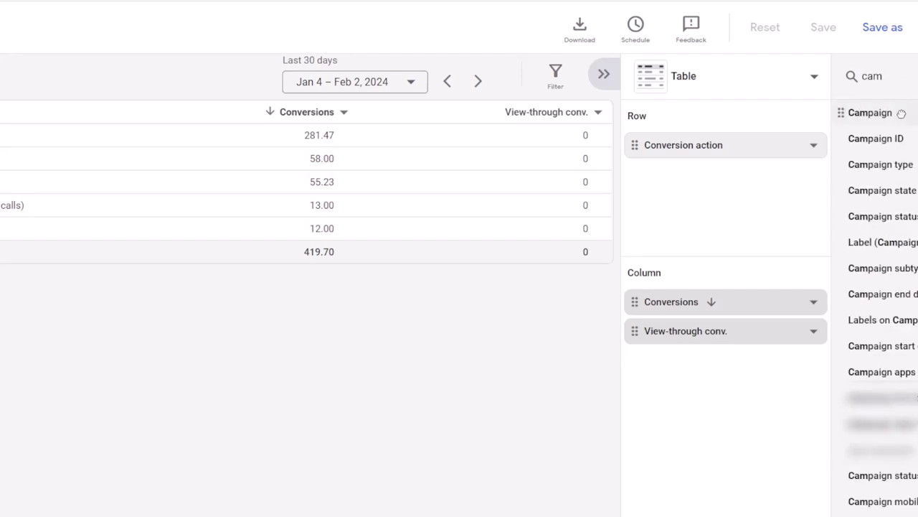
{"action": "left_click_drag", "start_coordinate": [897, 113], "coordinate": [722, 181]}
{"action": "left_click_drag", "start_coordinate": [876, 113], "coordinate": [739, 112]}
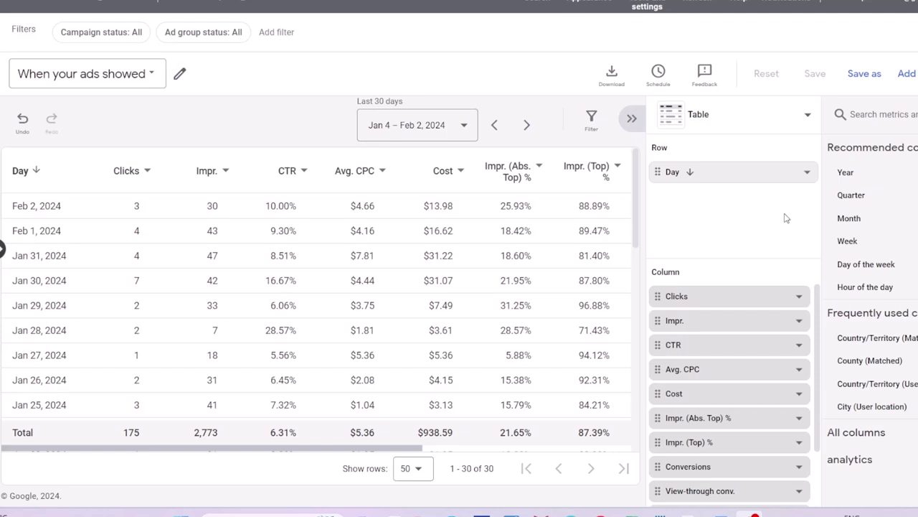
- Add Day of the week as a row breakdown in the When your ads showed report
{"action": "left_click_drag", "start_coordinate": [836, 263], "coordinate": [736, 224]}
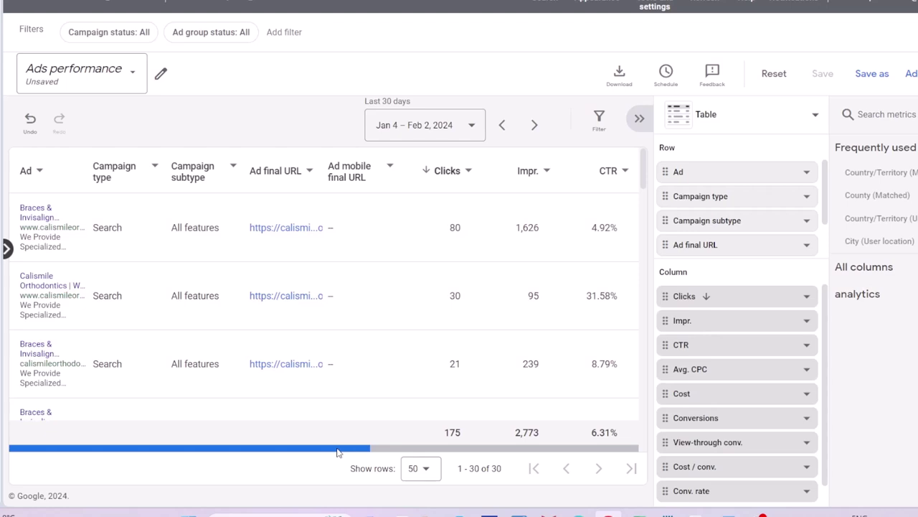
- Scroll the Ads performance report table horizontally to review its remaining columns
{"action": "left_click_drag", "start_coordinate": [338, 452], "coordinate": [572, 469]}
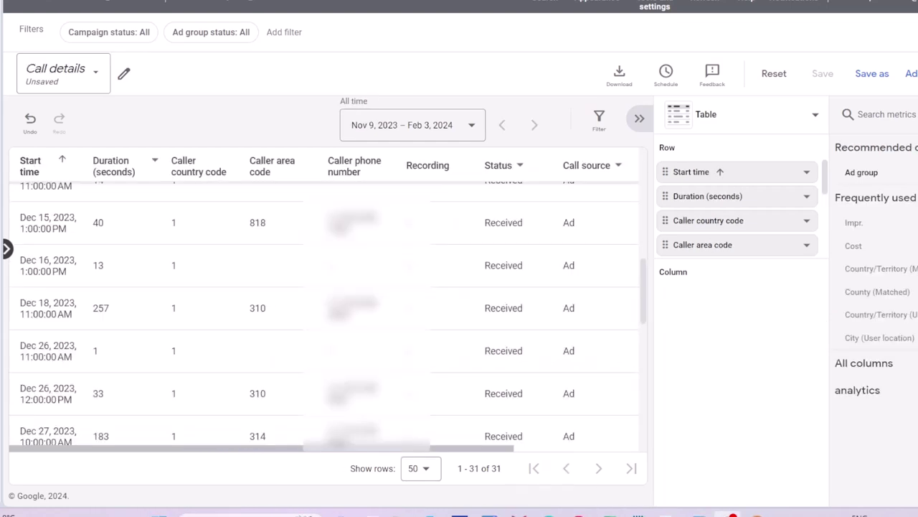